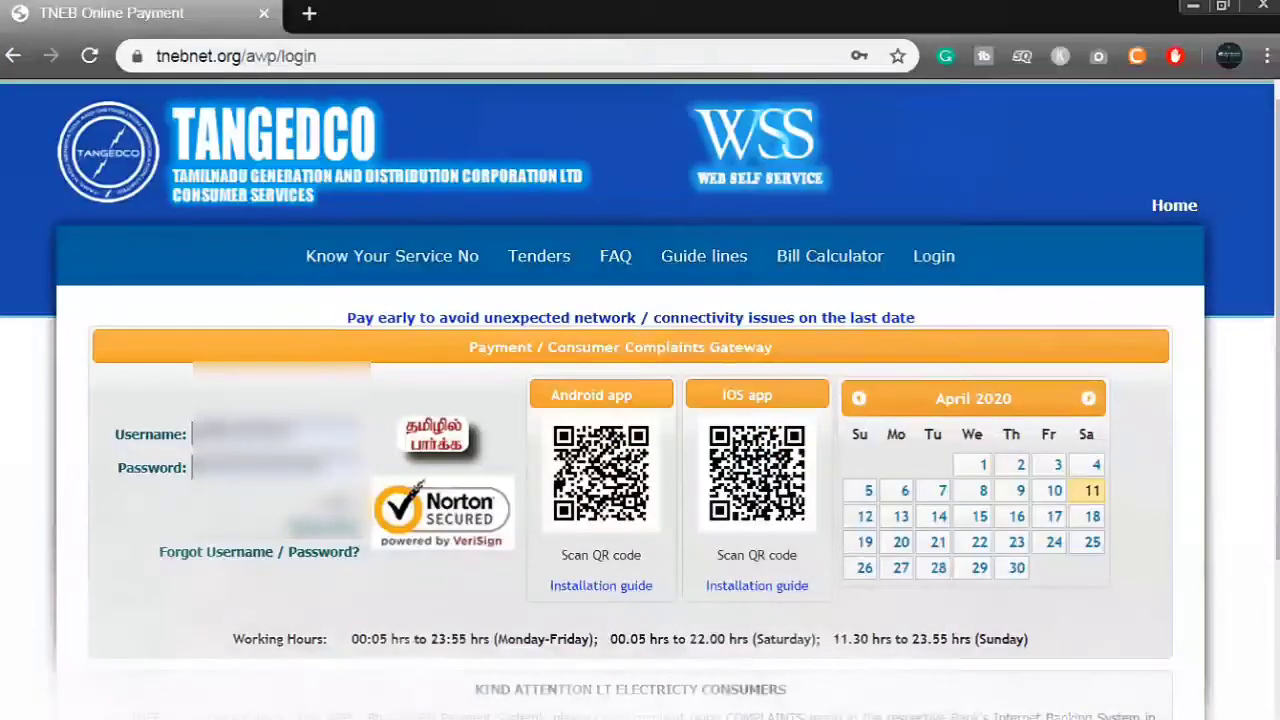
- Open the new user registration form and start it with the Existing Service Connection Number option
click(238, 56)
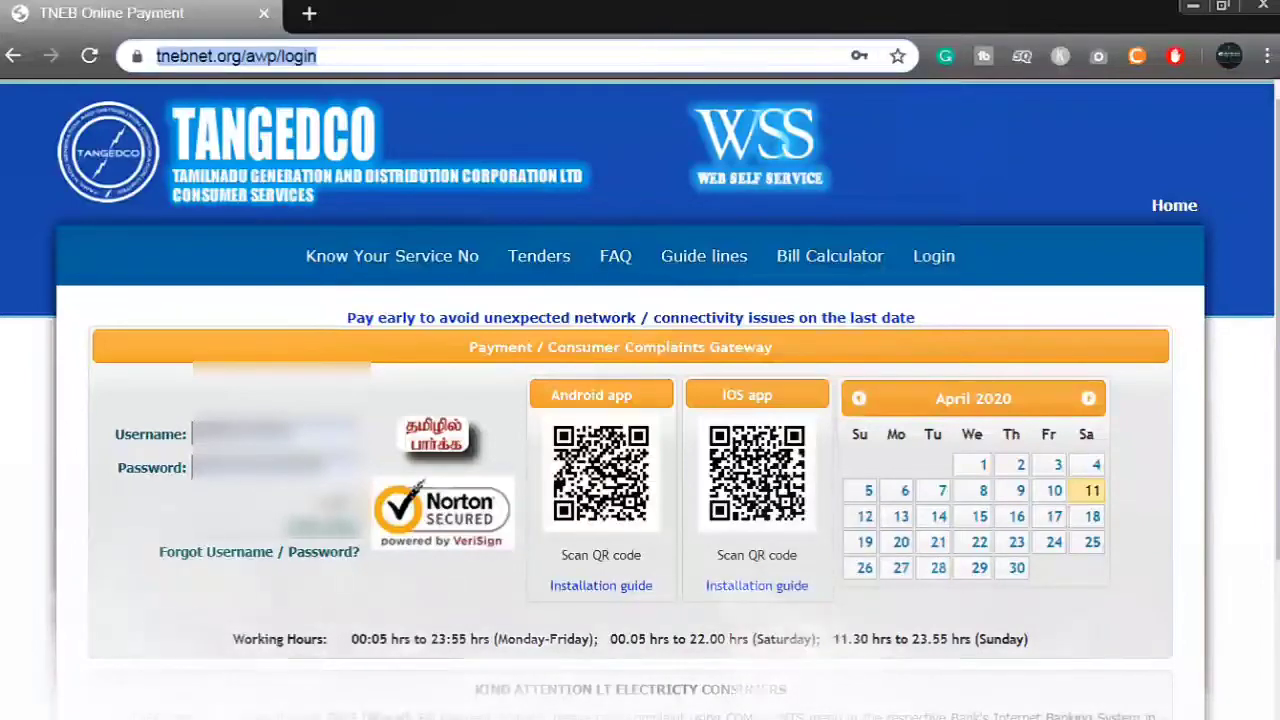
click(323, 526)
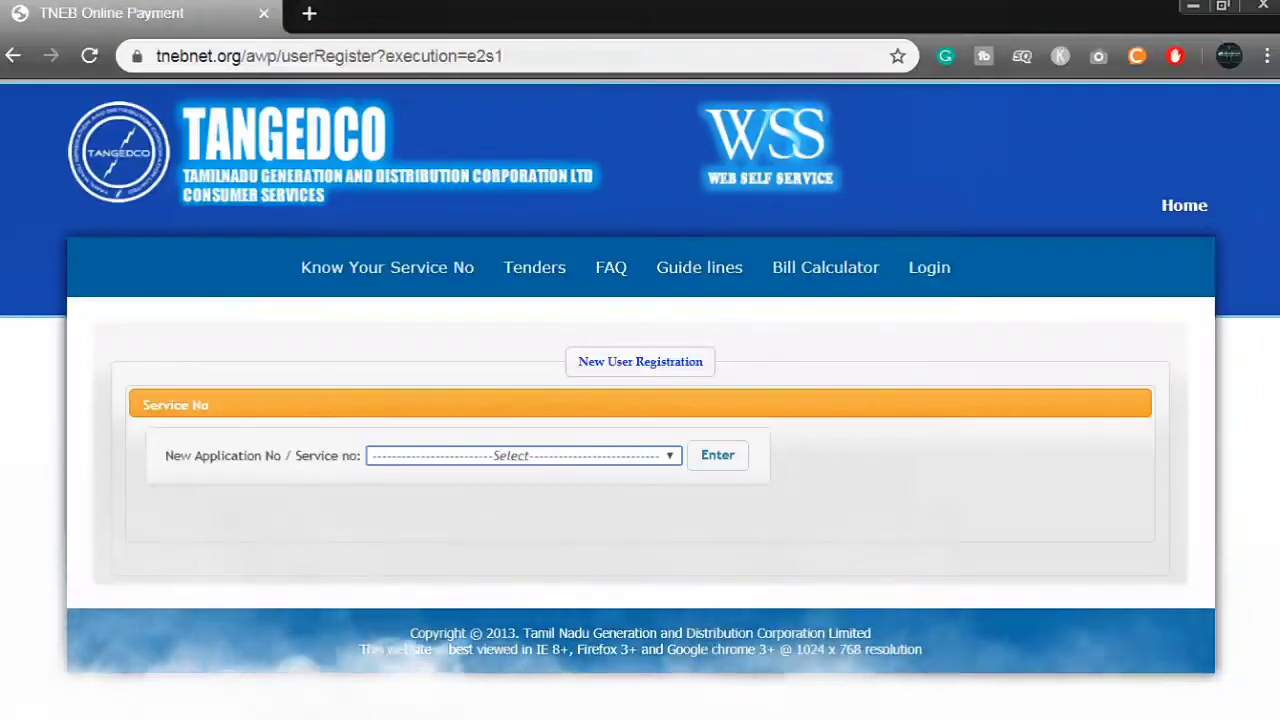
click(524, 456)
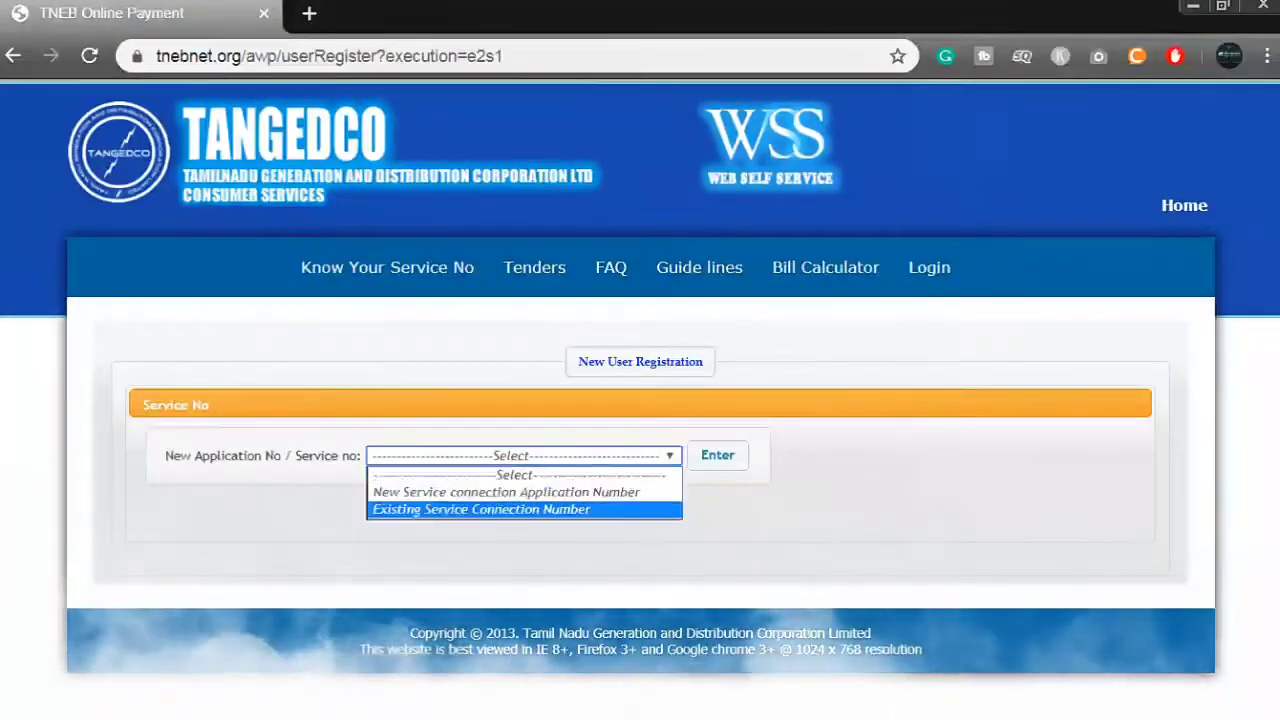
key(Return)
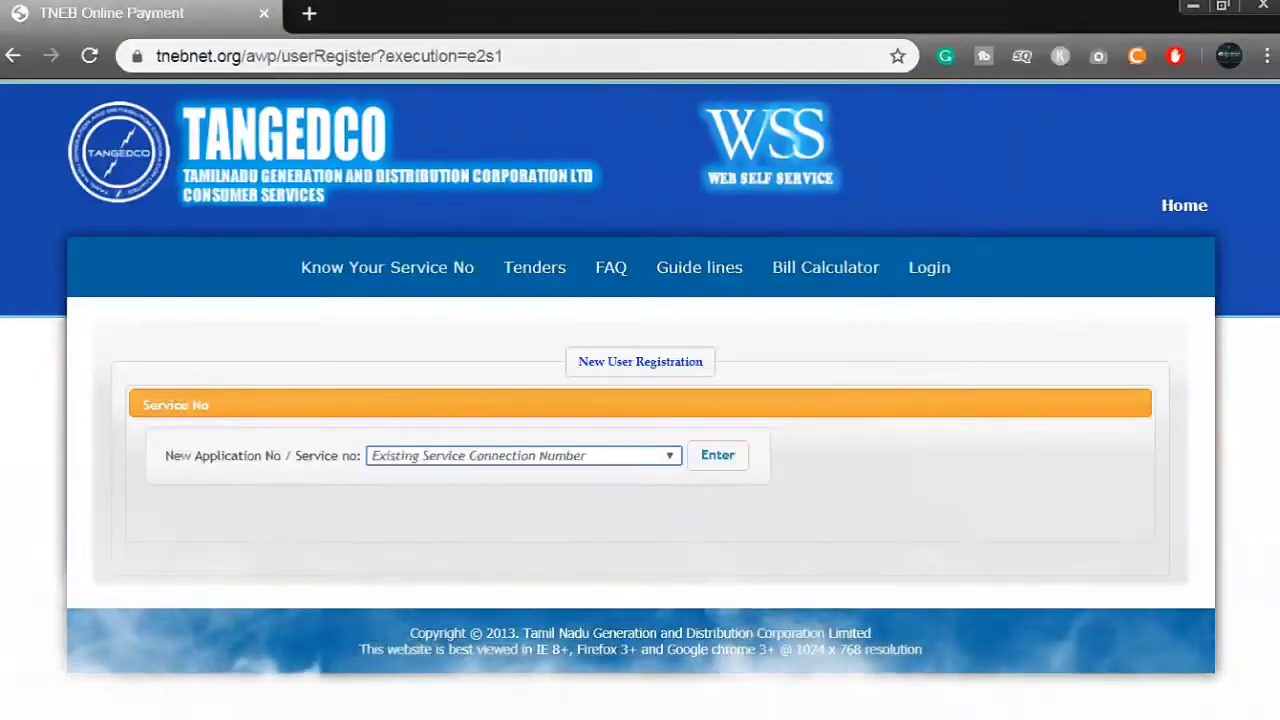
key(Return)
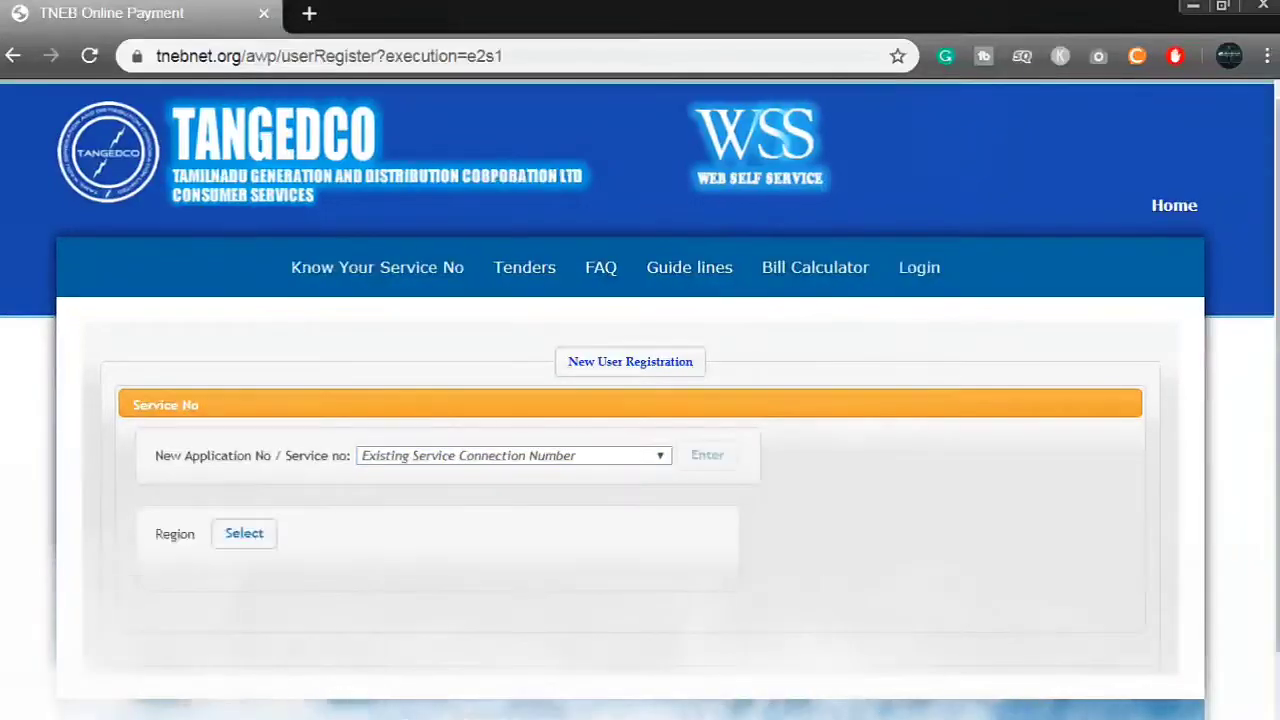
- Set the service connection's region to Tirunelveli, region code 07
scroll(640, 400, down, 1)
key(Tab)
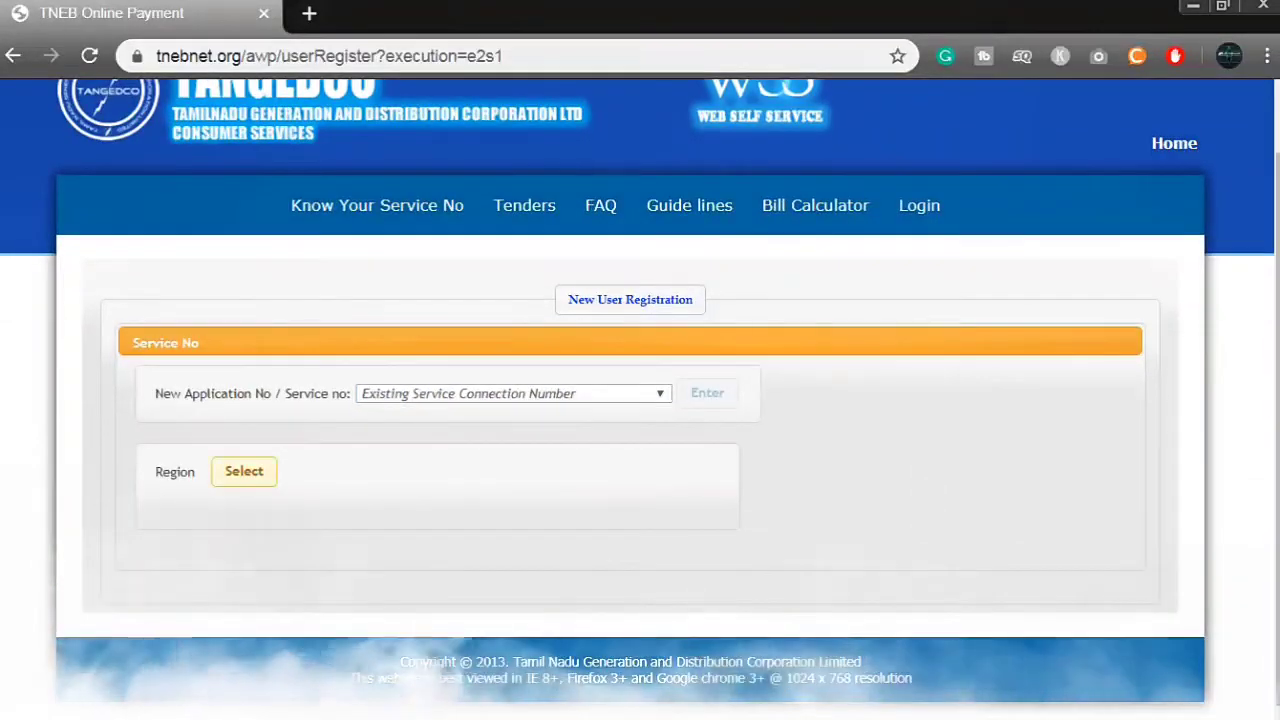
key(Return)
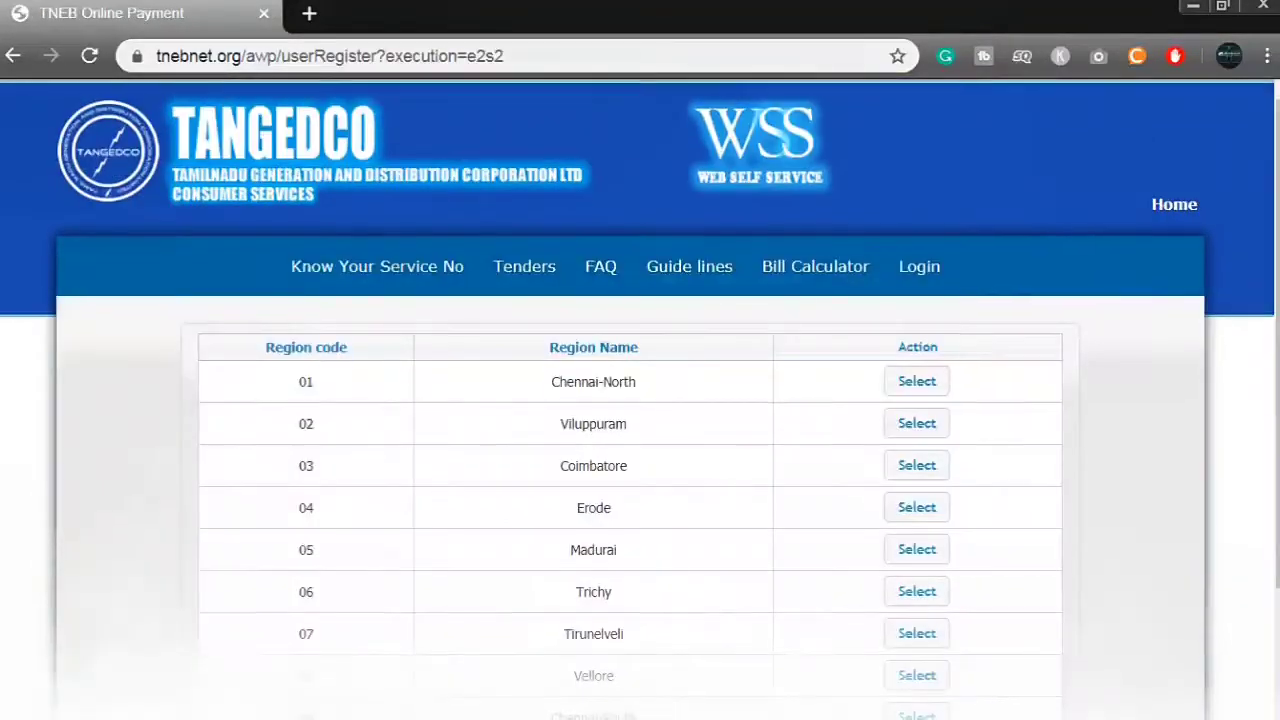
scroll(640, 400, down, 2)
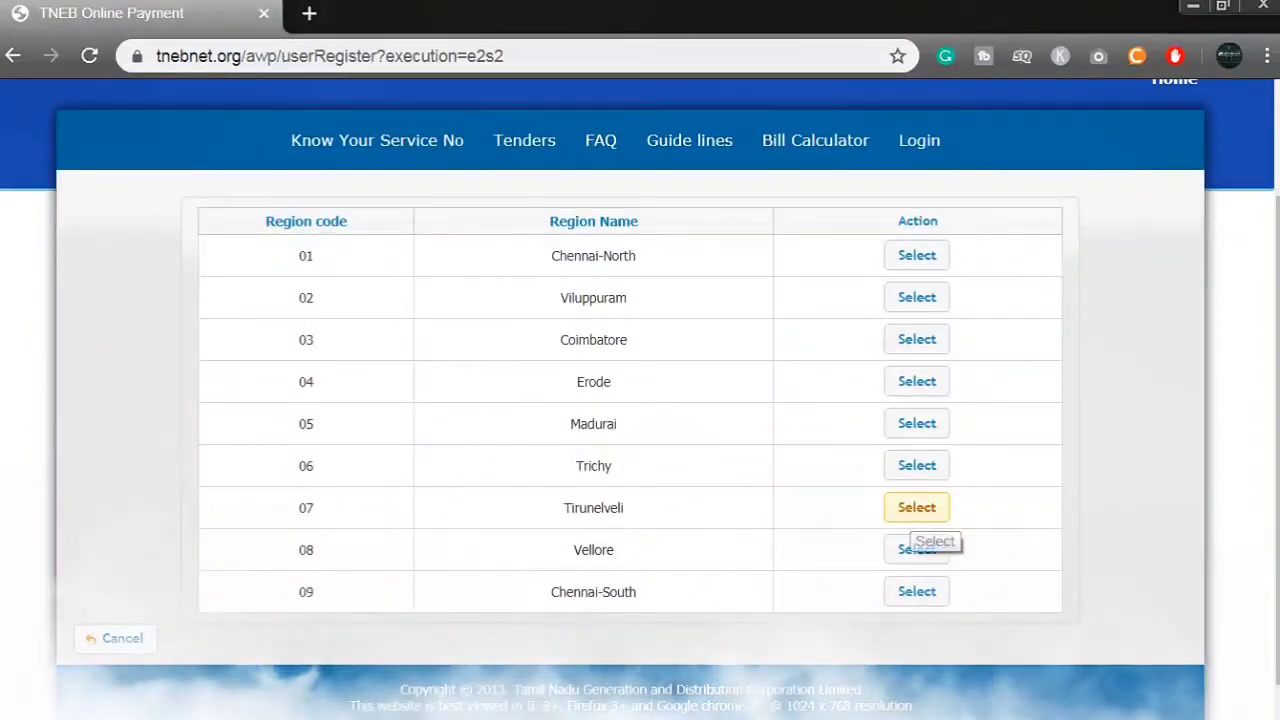
click(915, 510)
- Enter the consumer number without the region code, look up its LT connection details and confirm them
scroll(640, 400, down, 1)
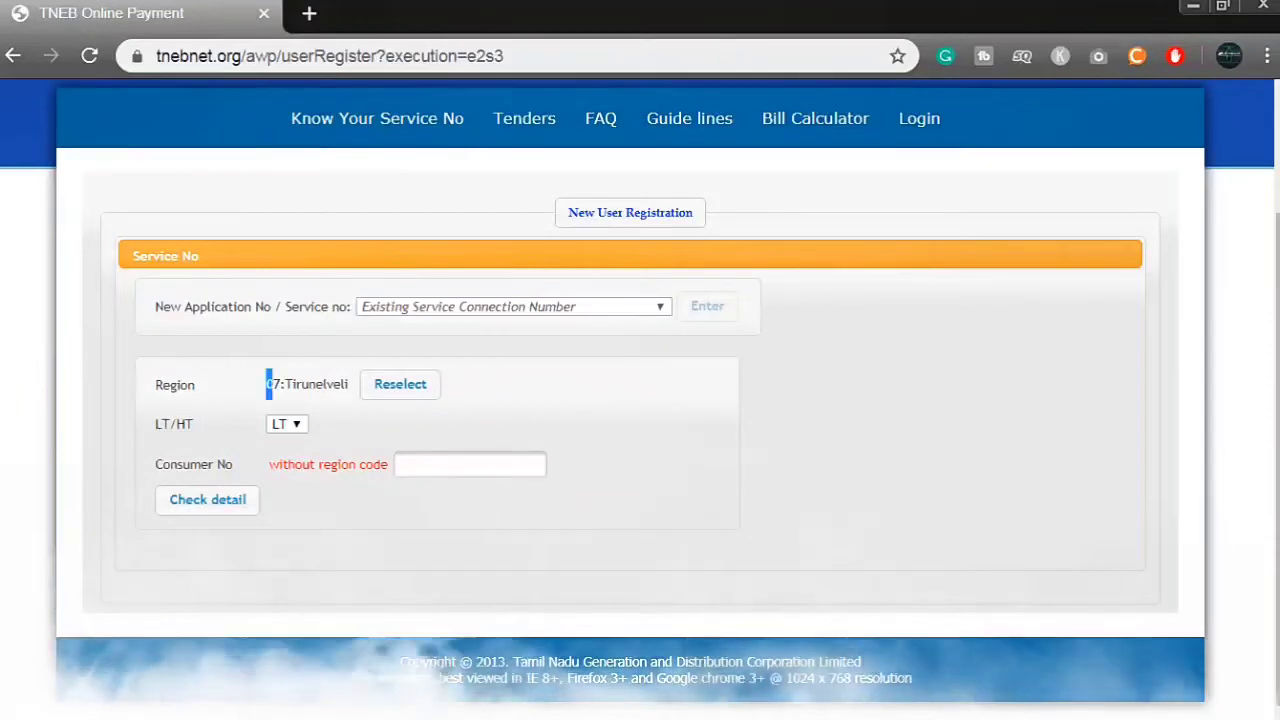
click(470, 464)
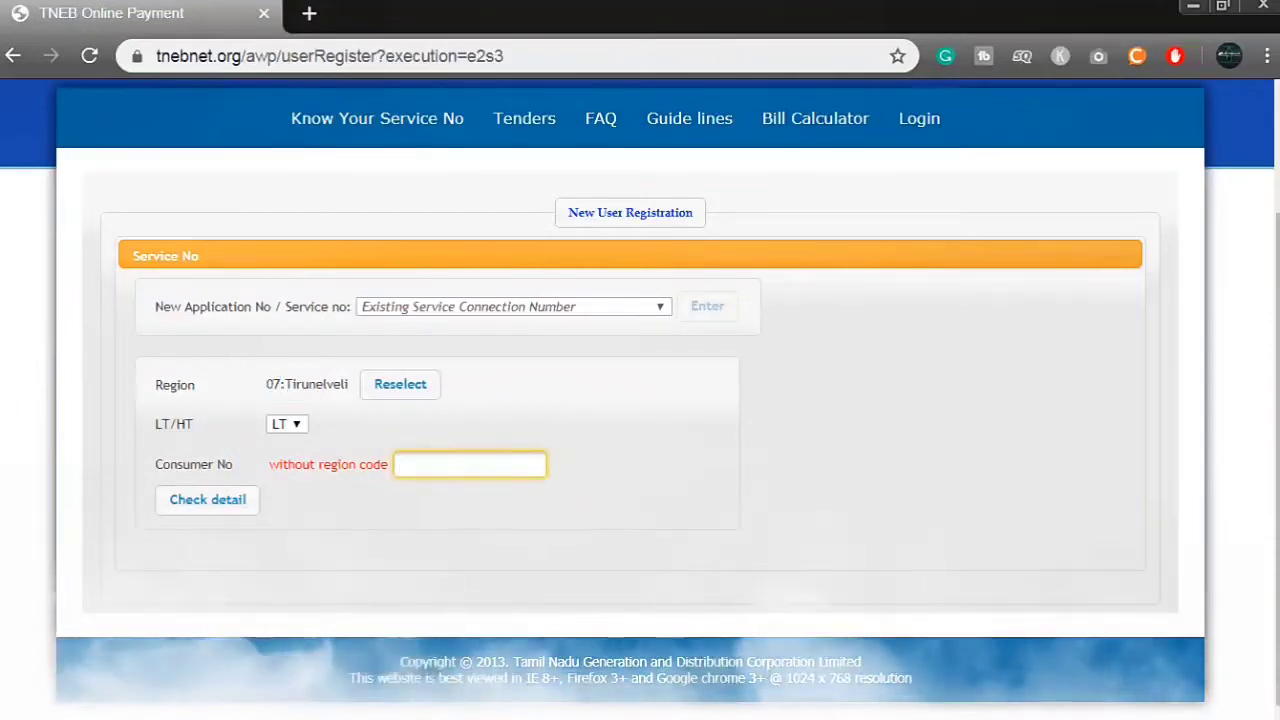
text(001)
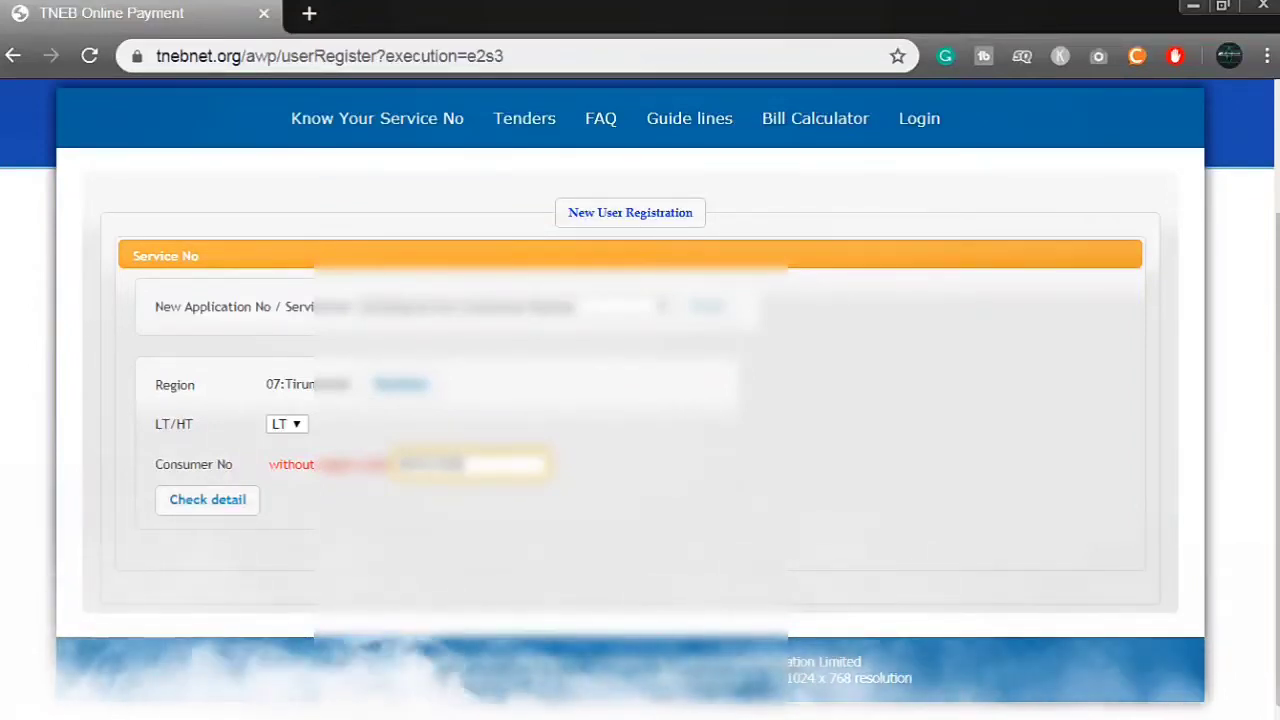
click(207, 500)
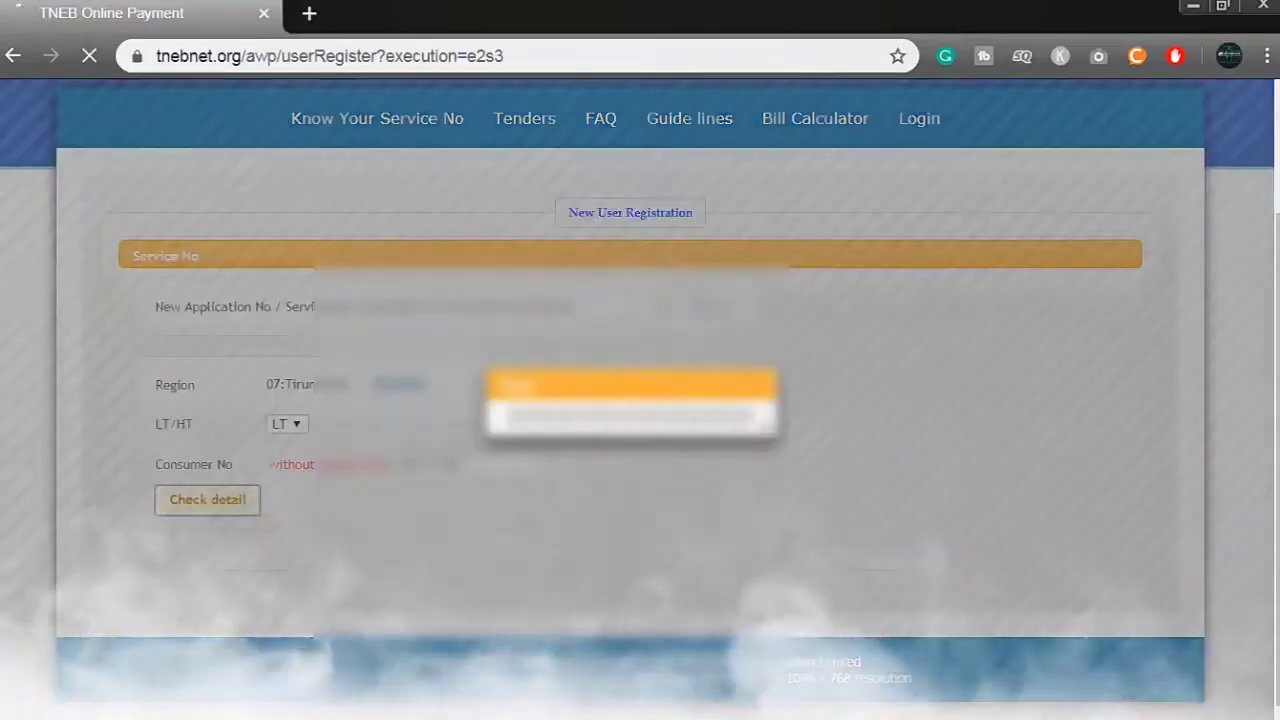
scroll(640, 400, down, 2)
scroll(640, 400, down, 1)
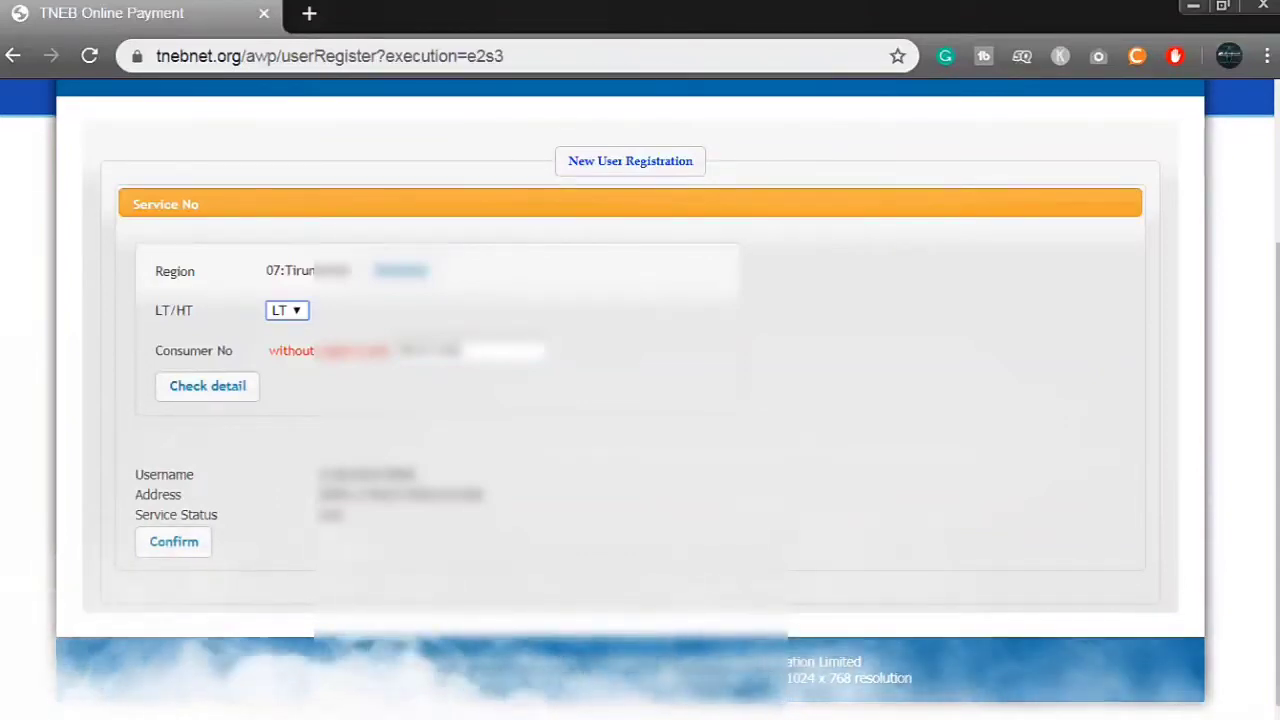
drag(416, 473, 321, 473)
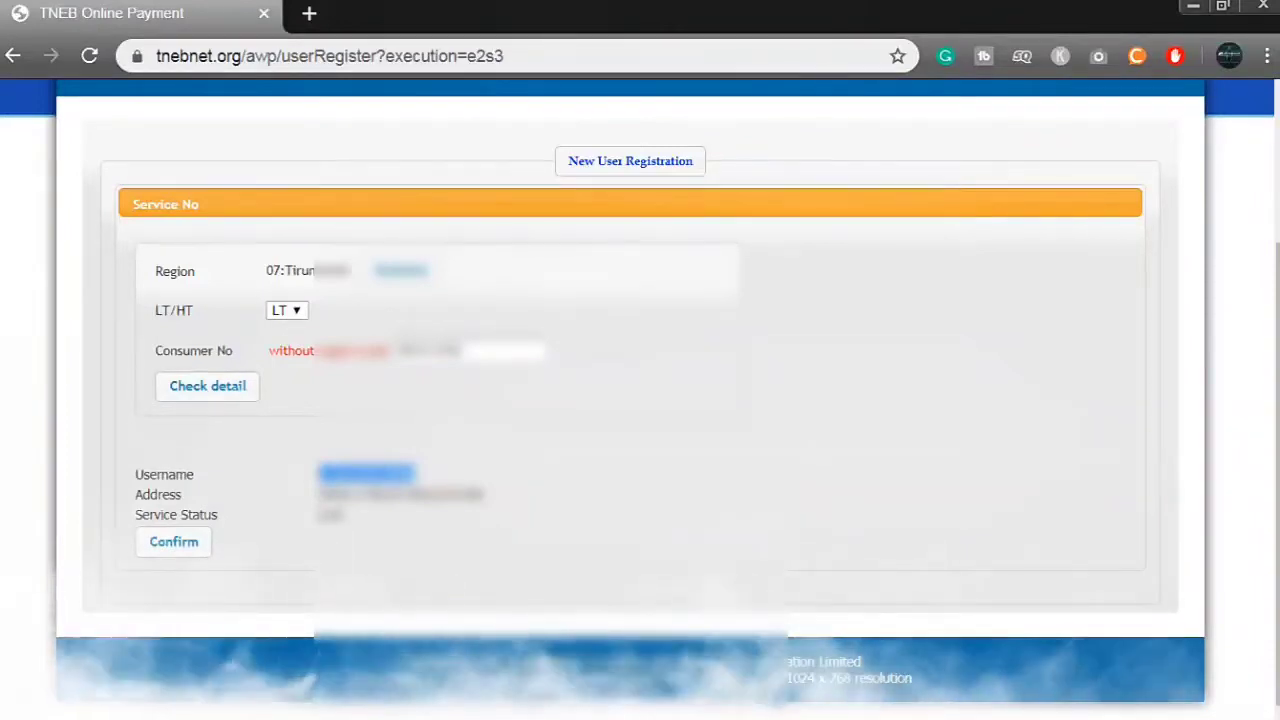
click(173, 542)
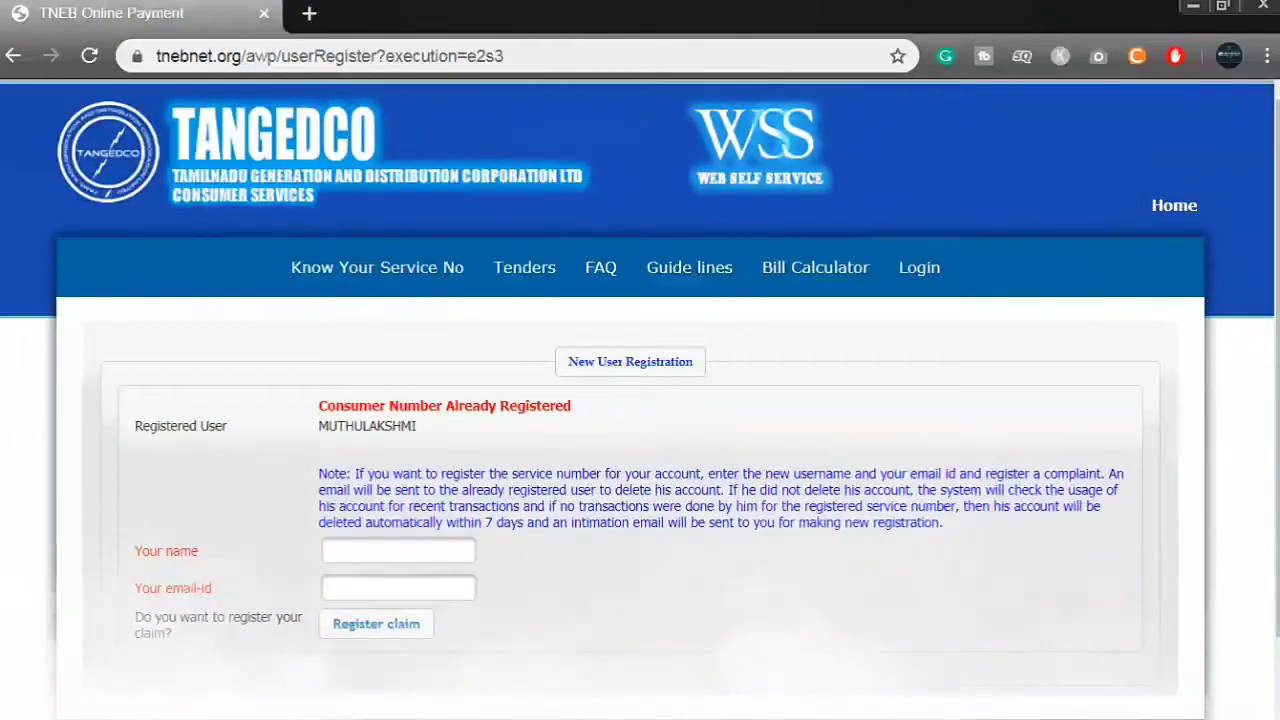
- Read the registration status and the note on claiming a service number registered to another account
drag(316, 398, 572, 407)
click(574, 408)
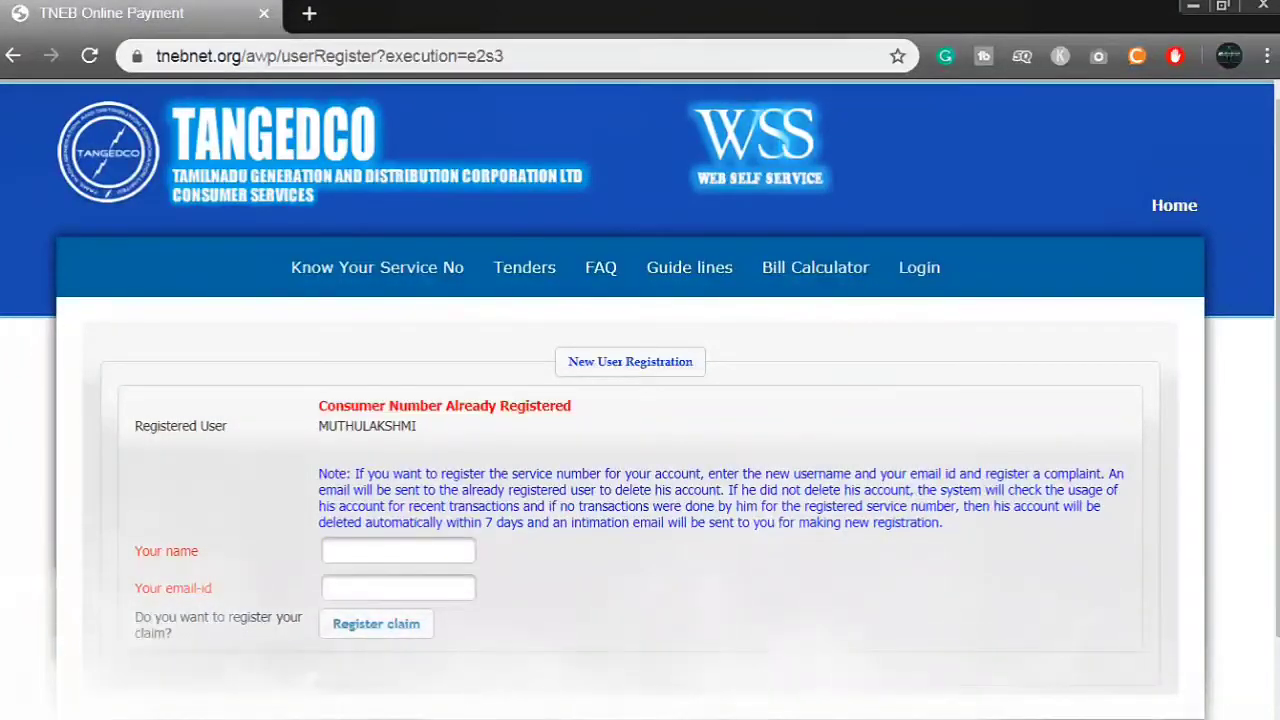
drag(350, 474, 602, 474)
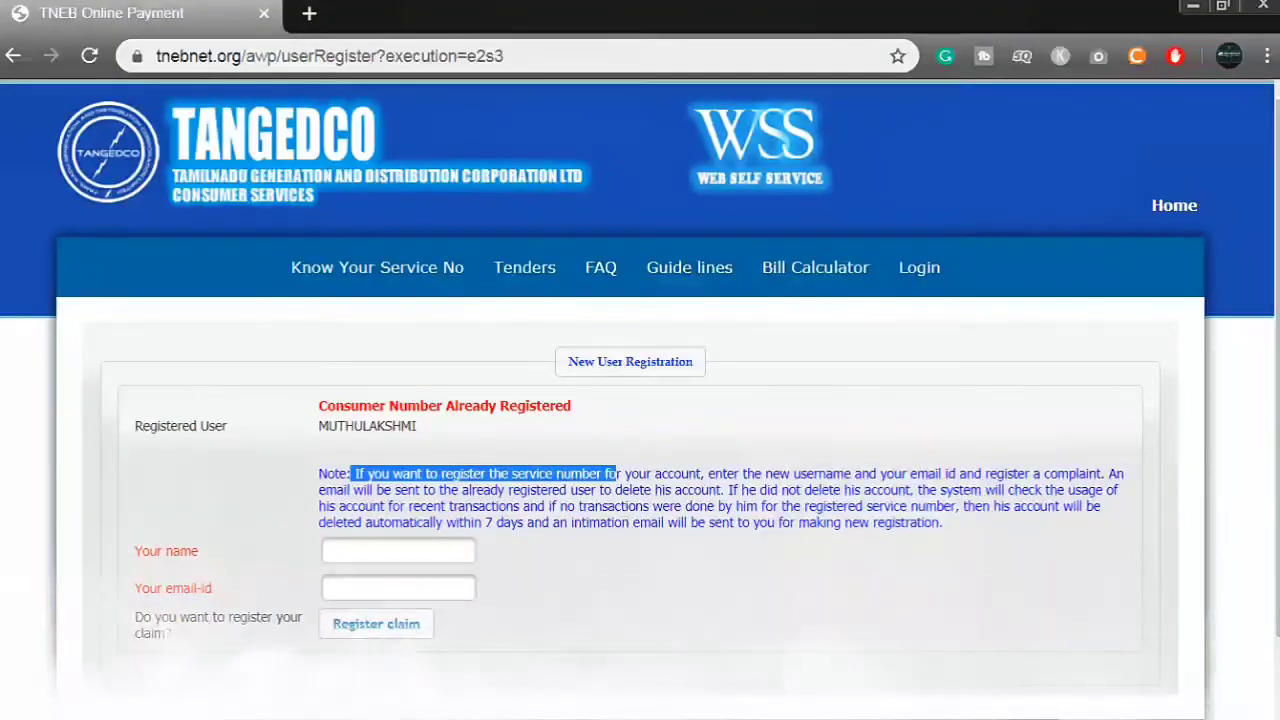
drag(708, 474, 1104, 474)
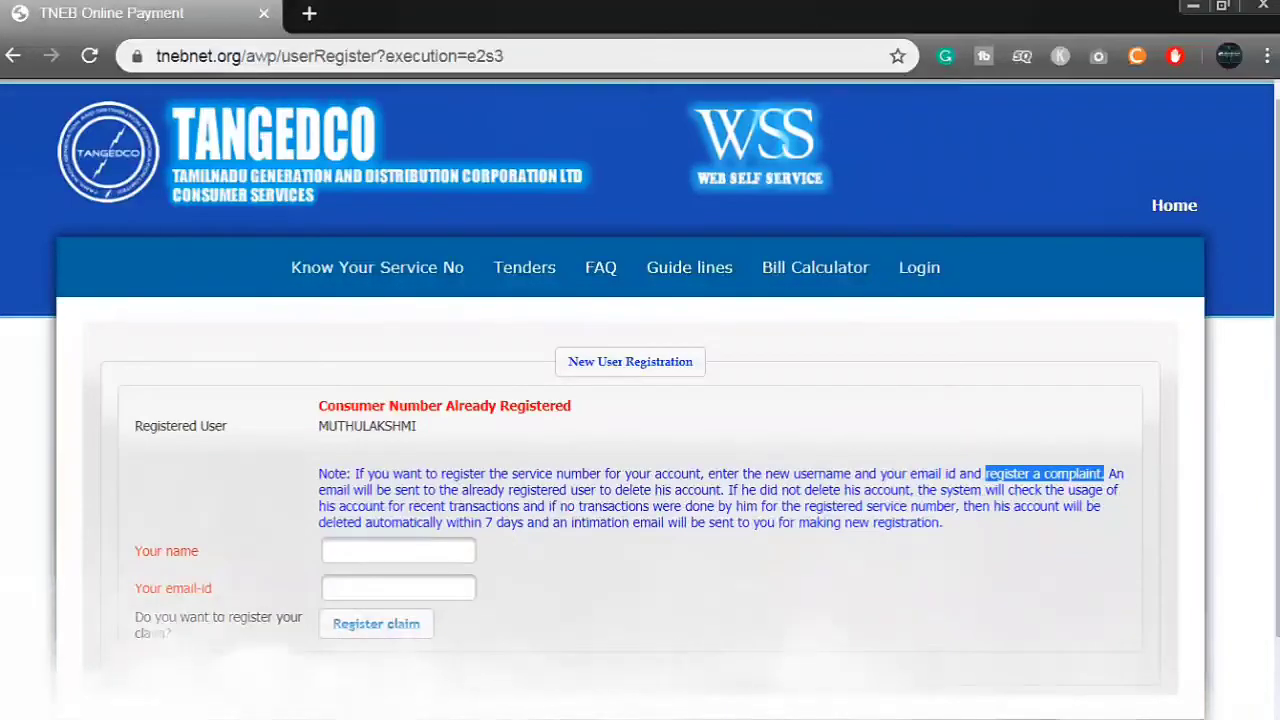
drag(560, 490, 1100, 506)
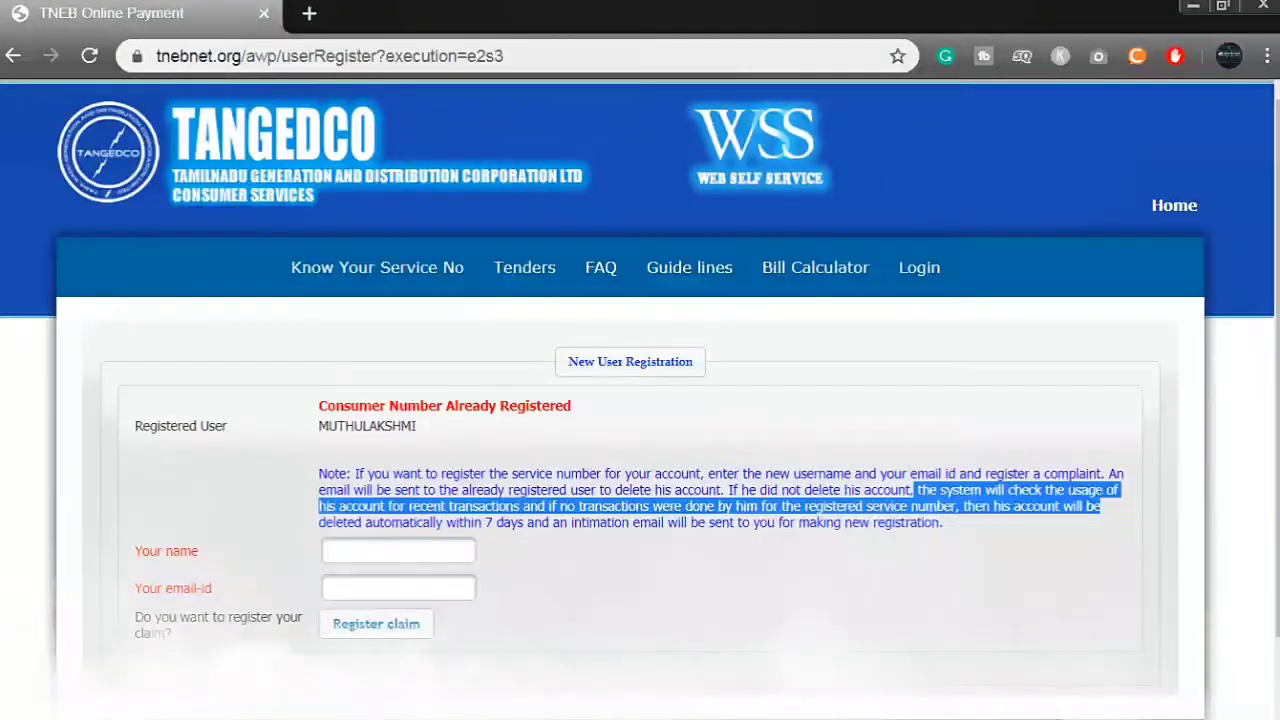
click(1100, 507)
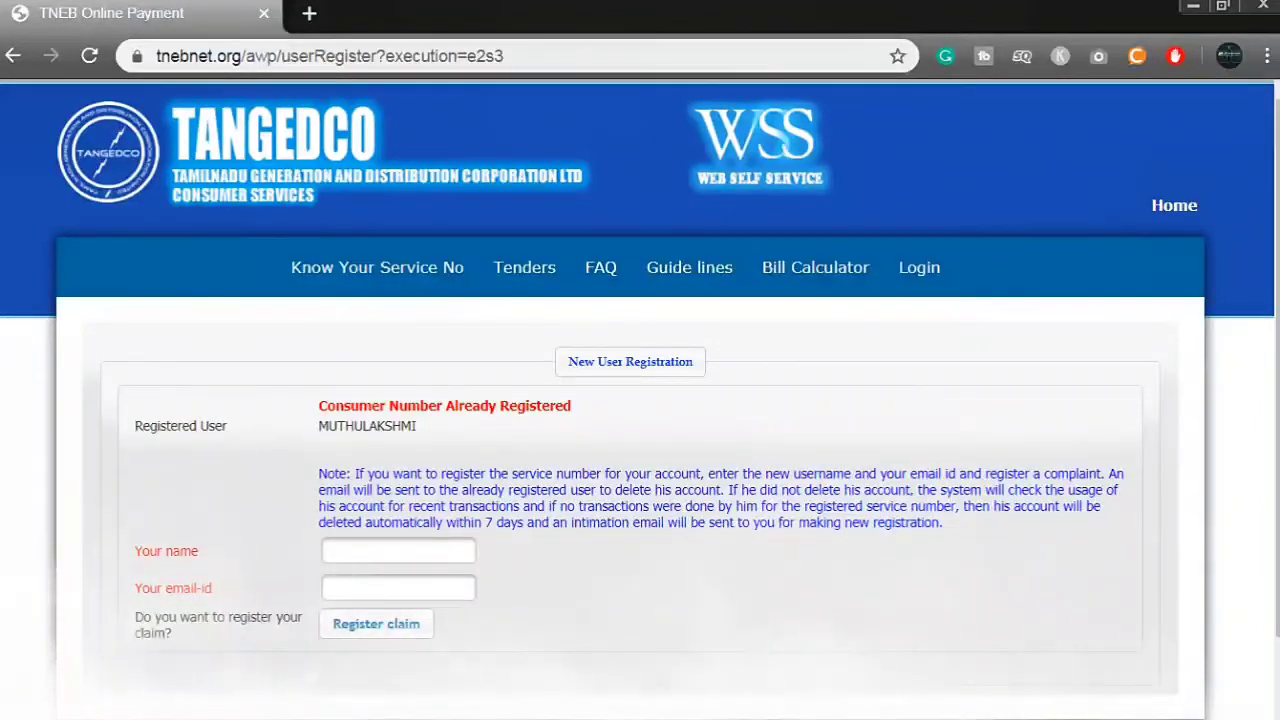
drag(805, 506, 1058, 507)
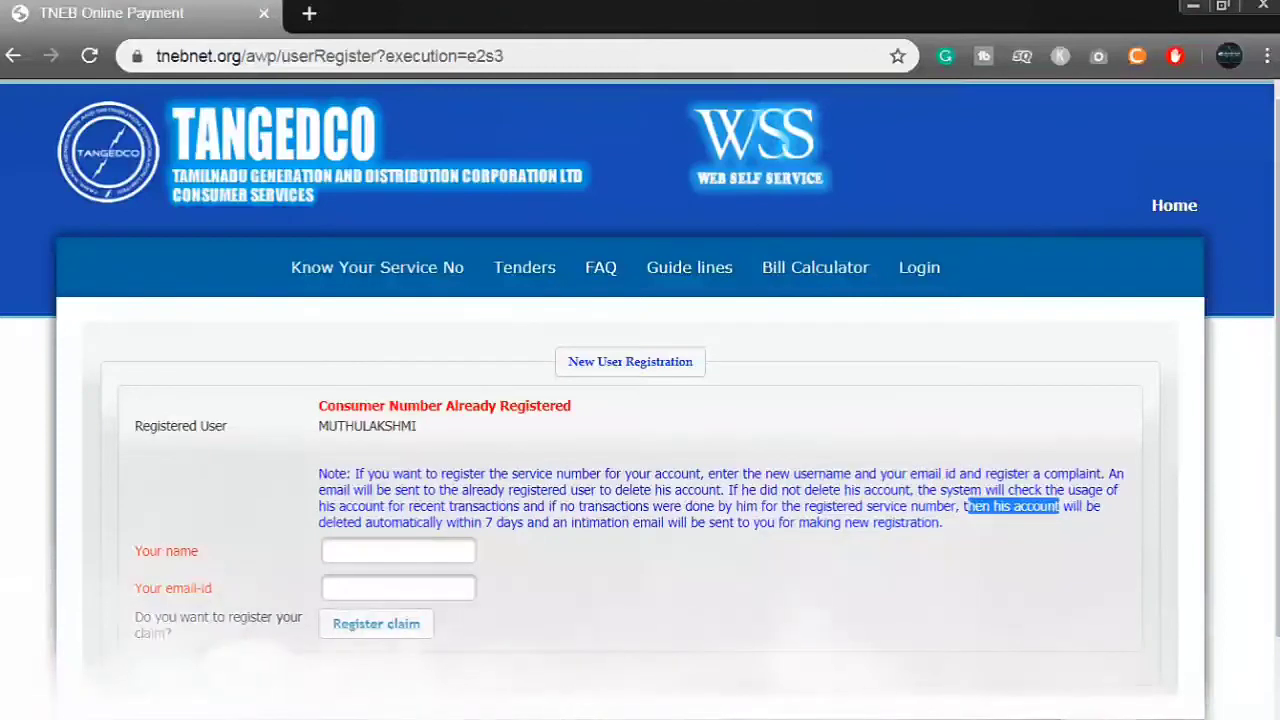
drag(458, 522, 943, 522)
click(943, 522)
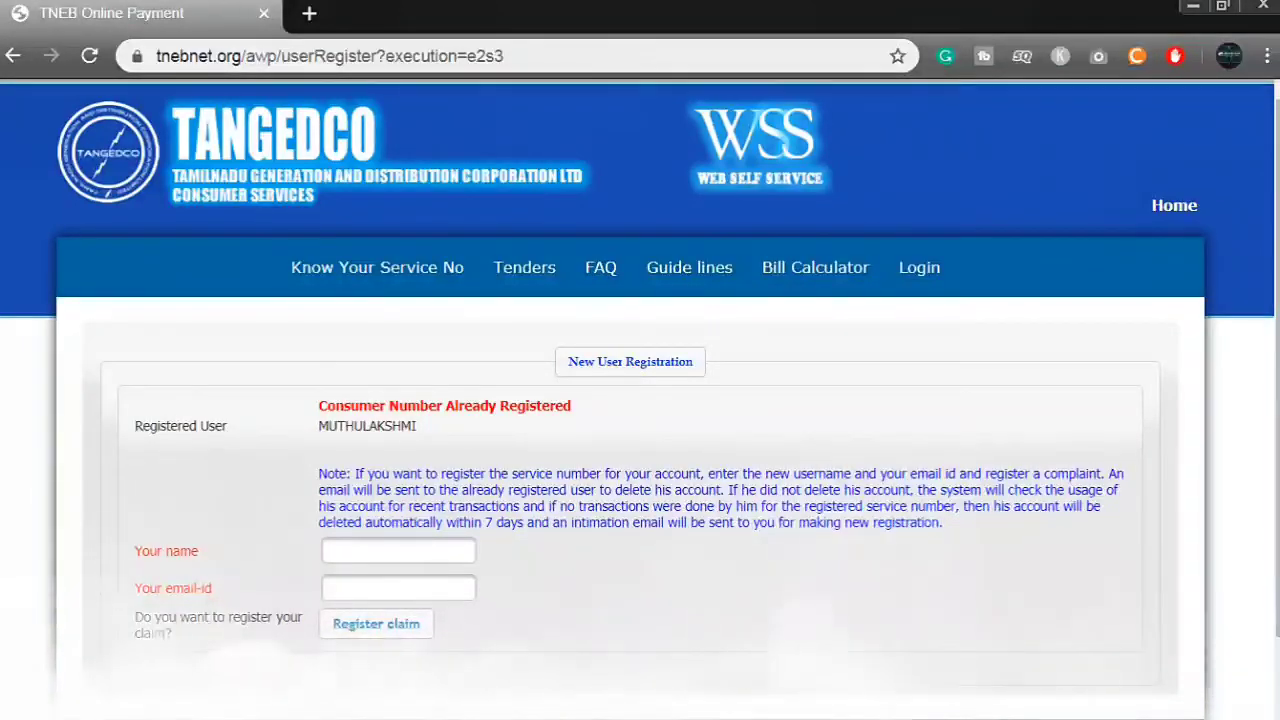
- Fill in the claimant's name in the claim form, removing the surplus characters from the pasted text
click(398, 551)
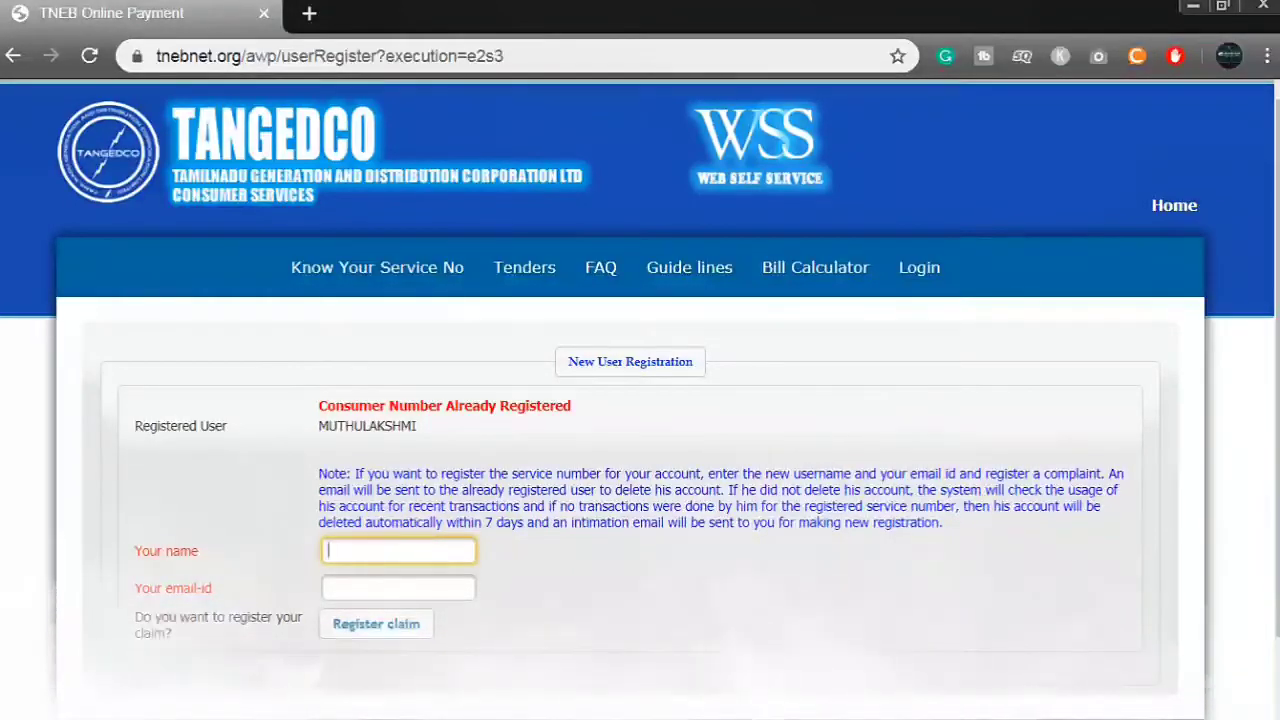
key(ctrl+v)
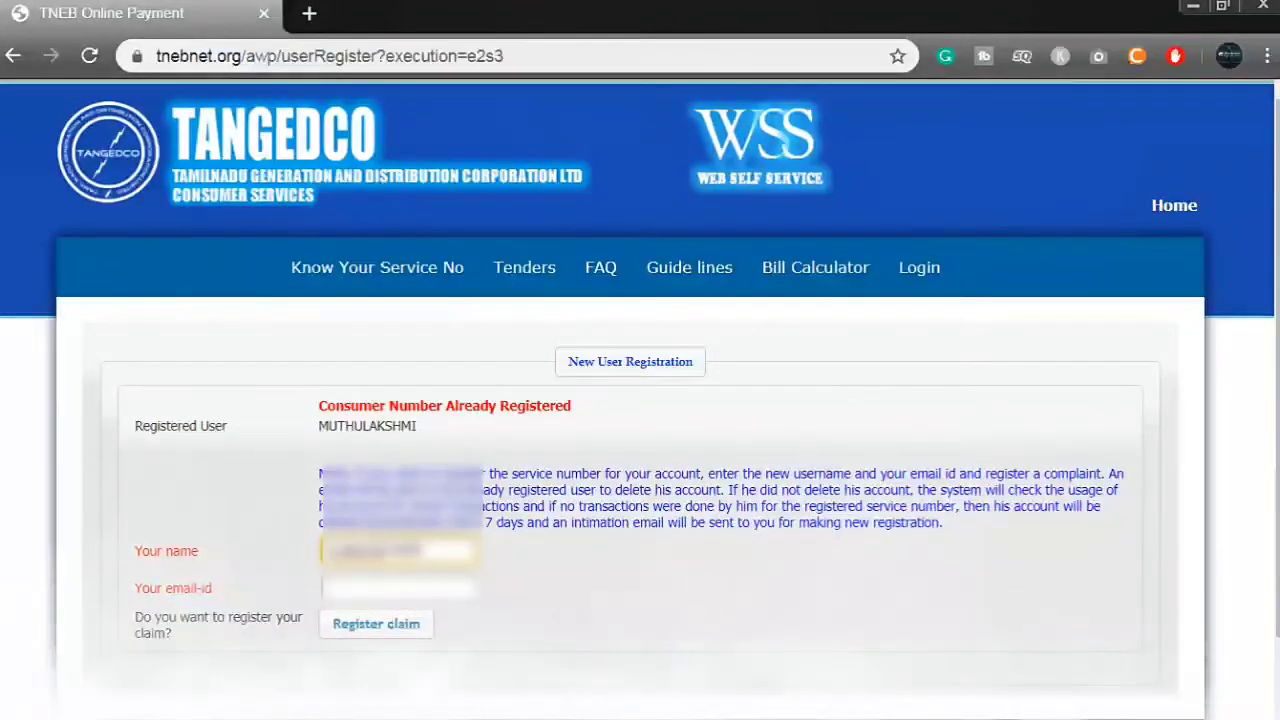
drag(329, 551, 343, 551)
key(BackSpace)
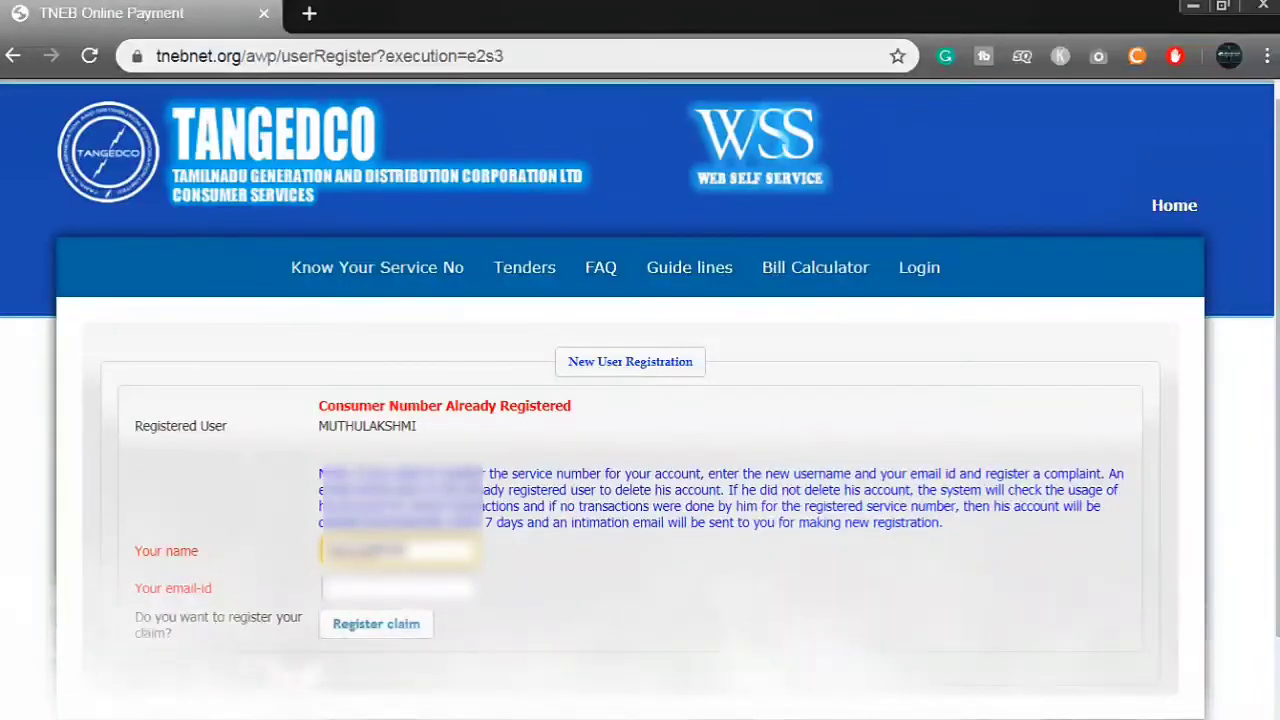
key(BackSpace)
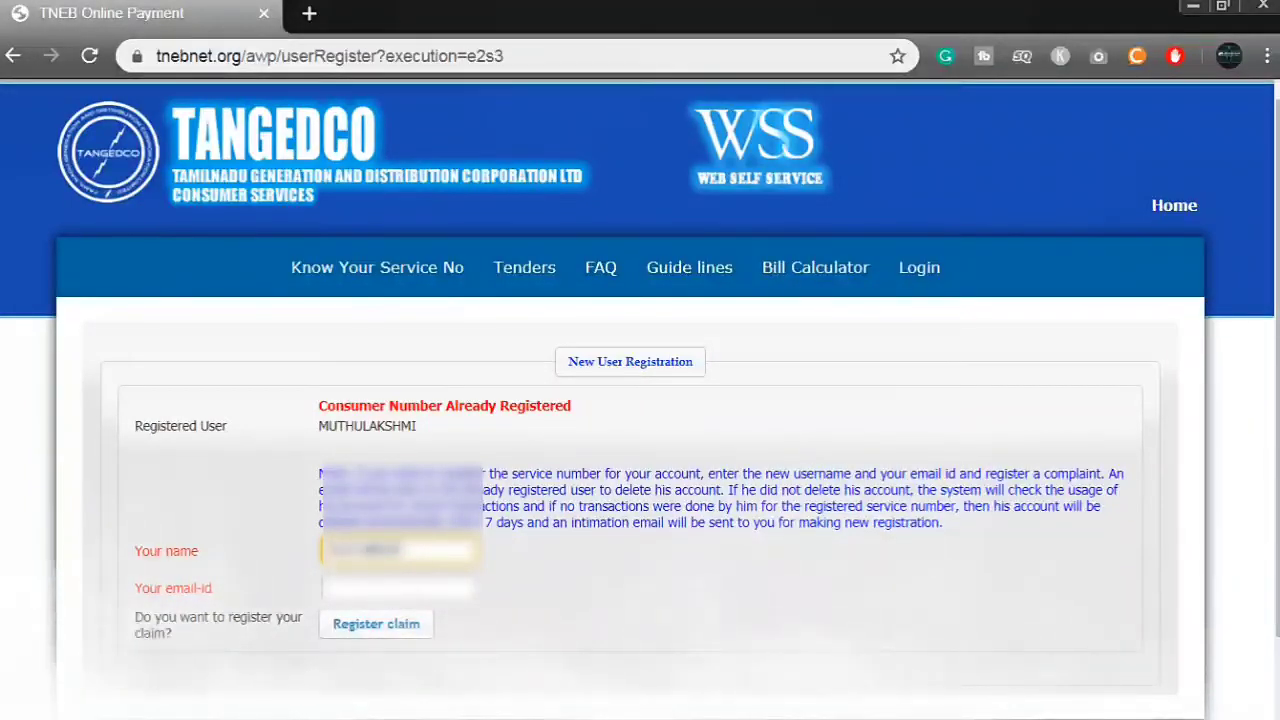
- Fill in the claimant's e-mail address, register the claim and read the resulting message
click(398, 588)
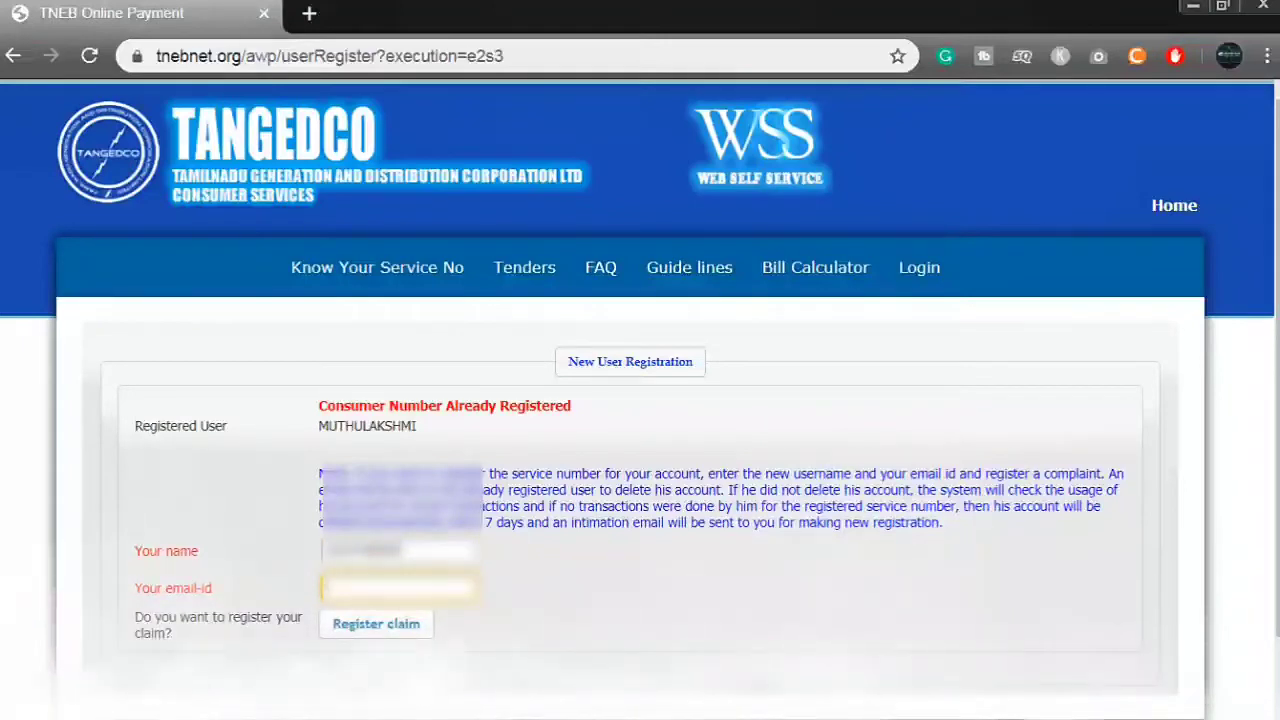
text(?????)
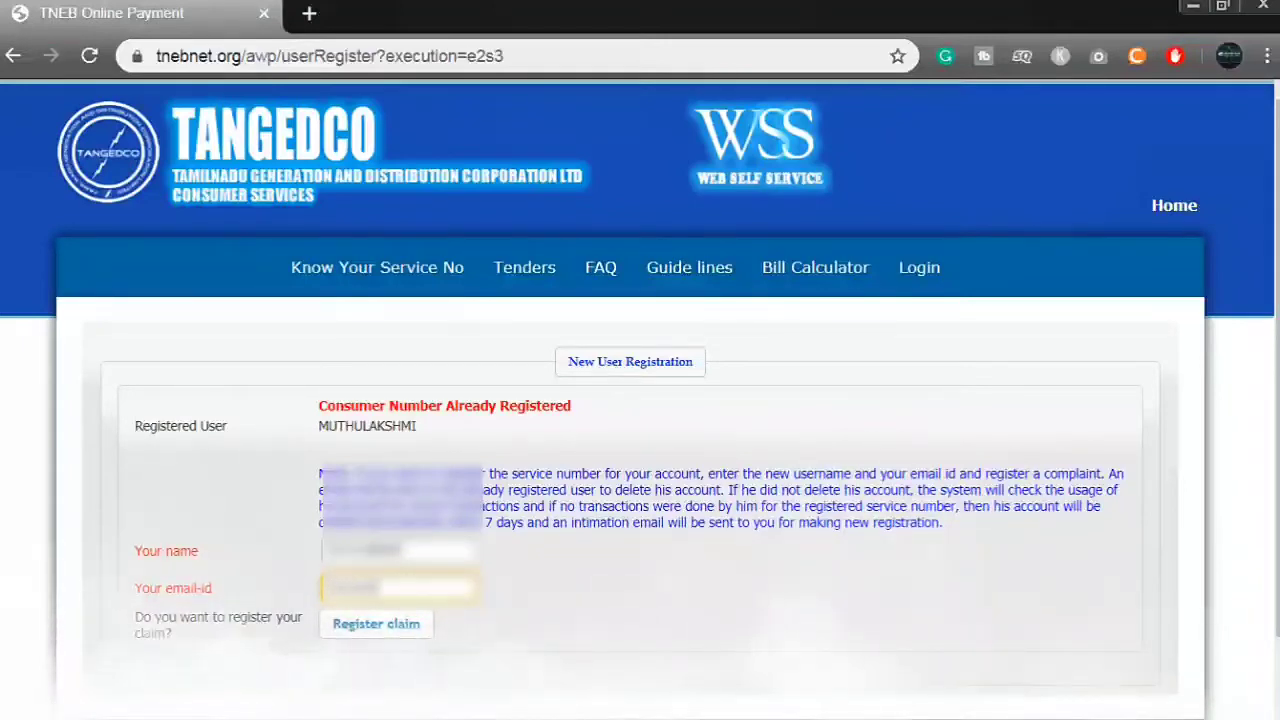
text(??)
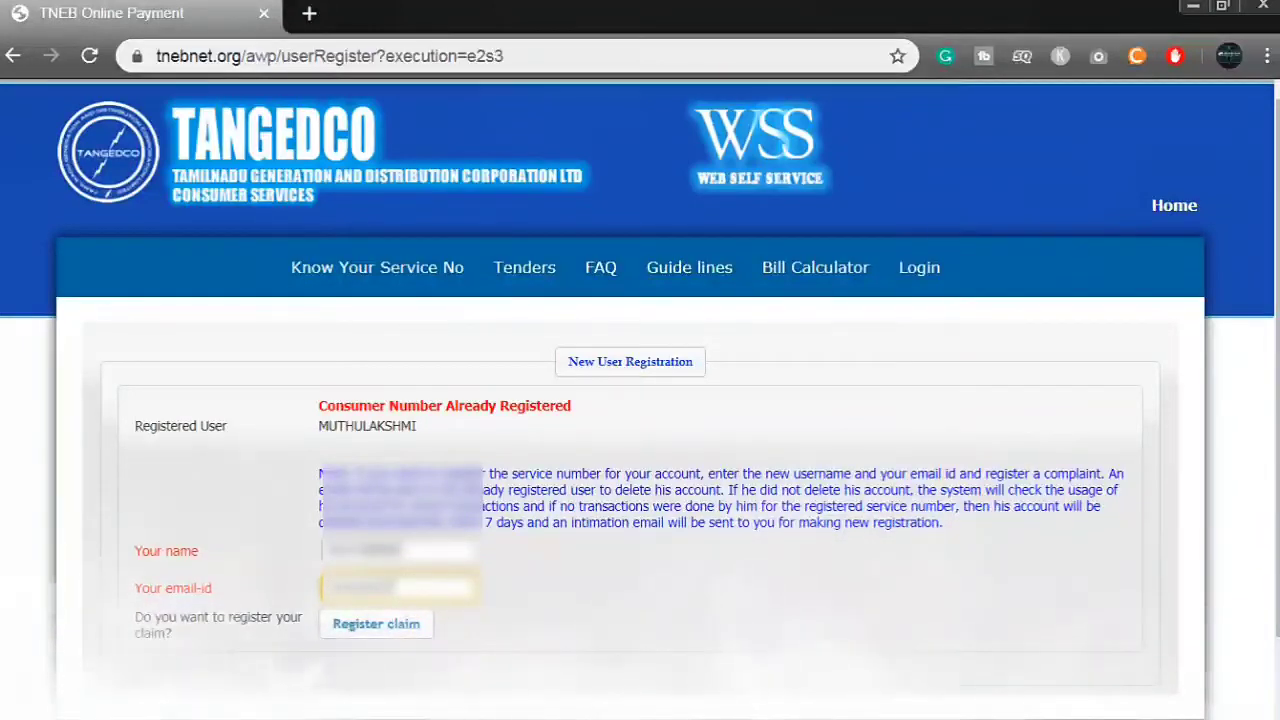
text(?????)
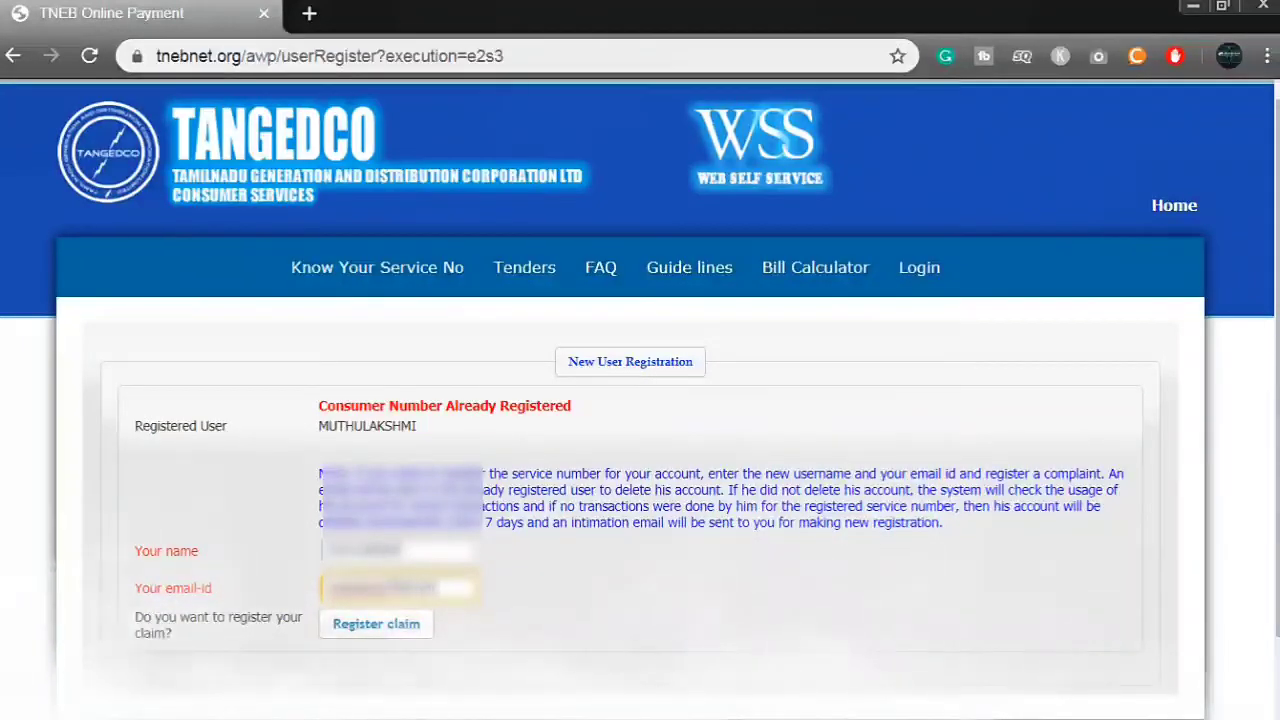
text(.com)
key(Tab)
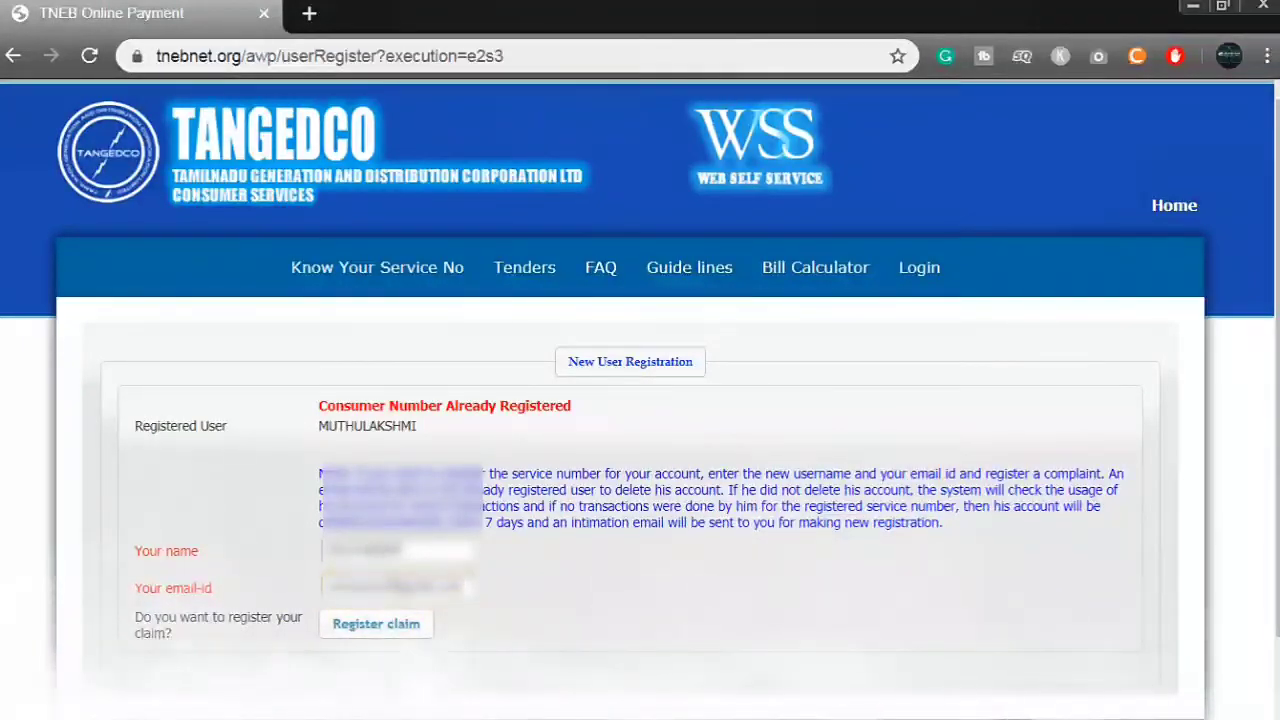
key(Tab)
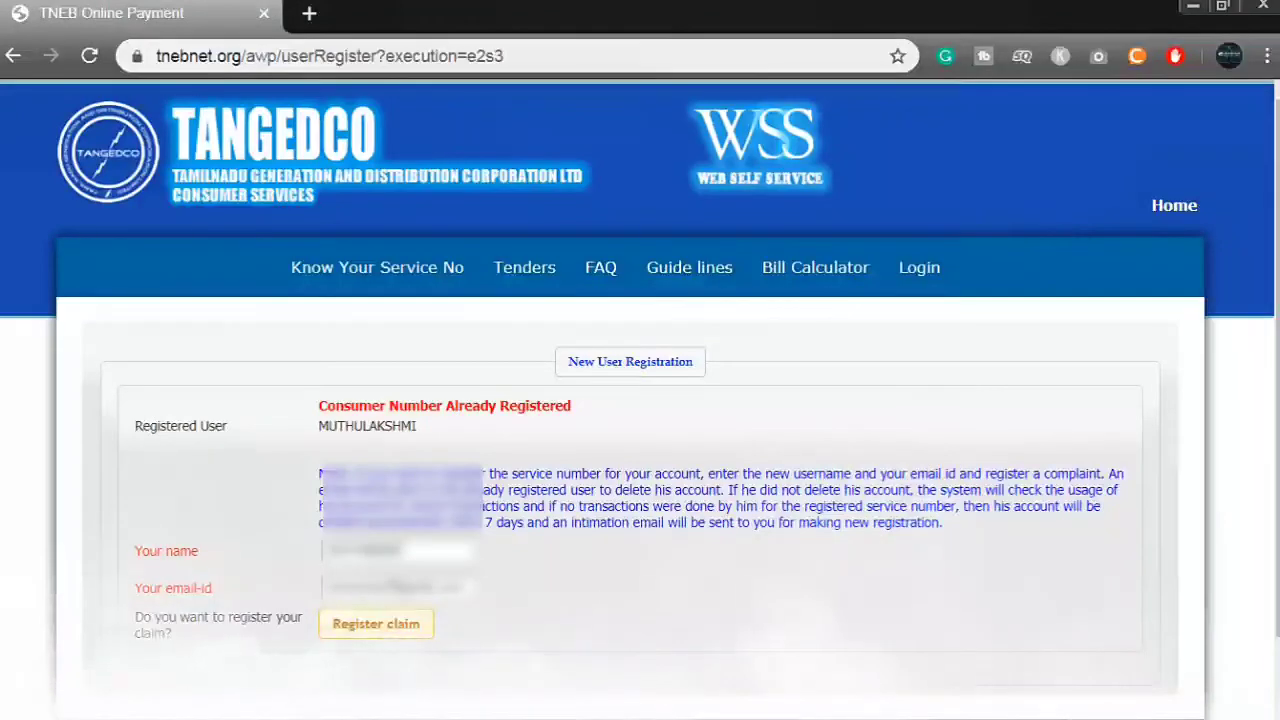
key(Return)
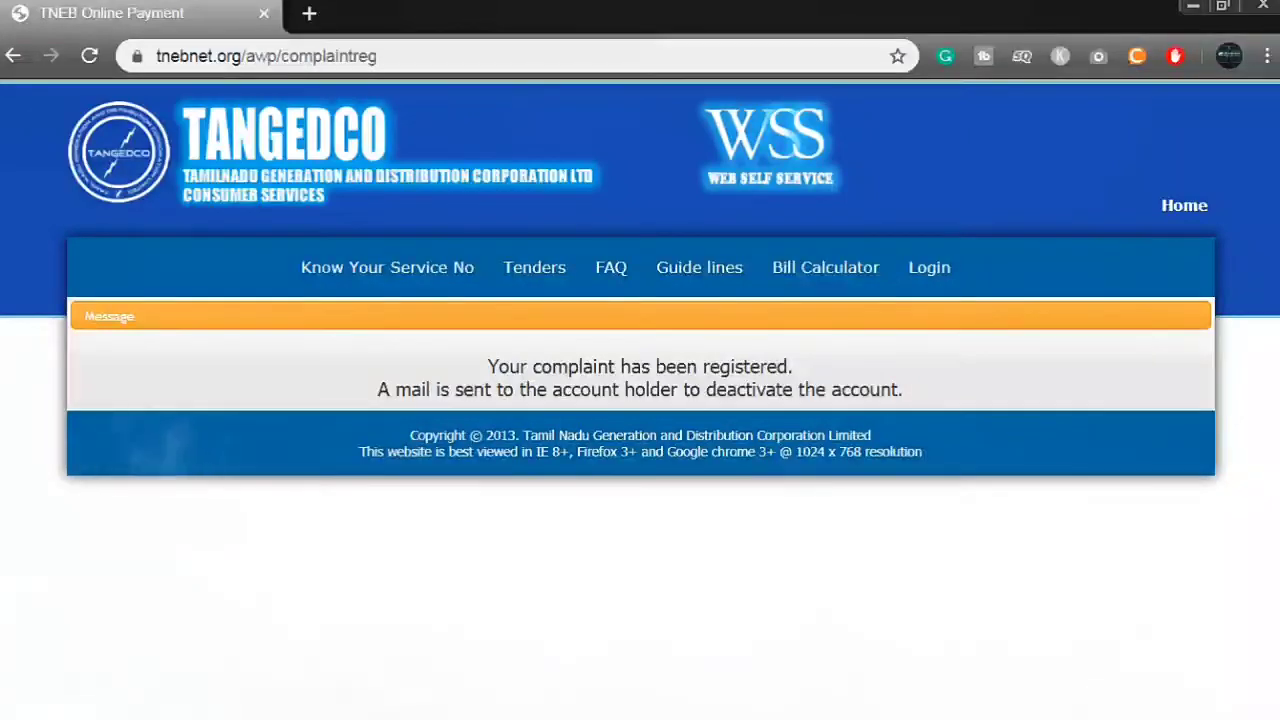
drag(487, 366, 793, 366)
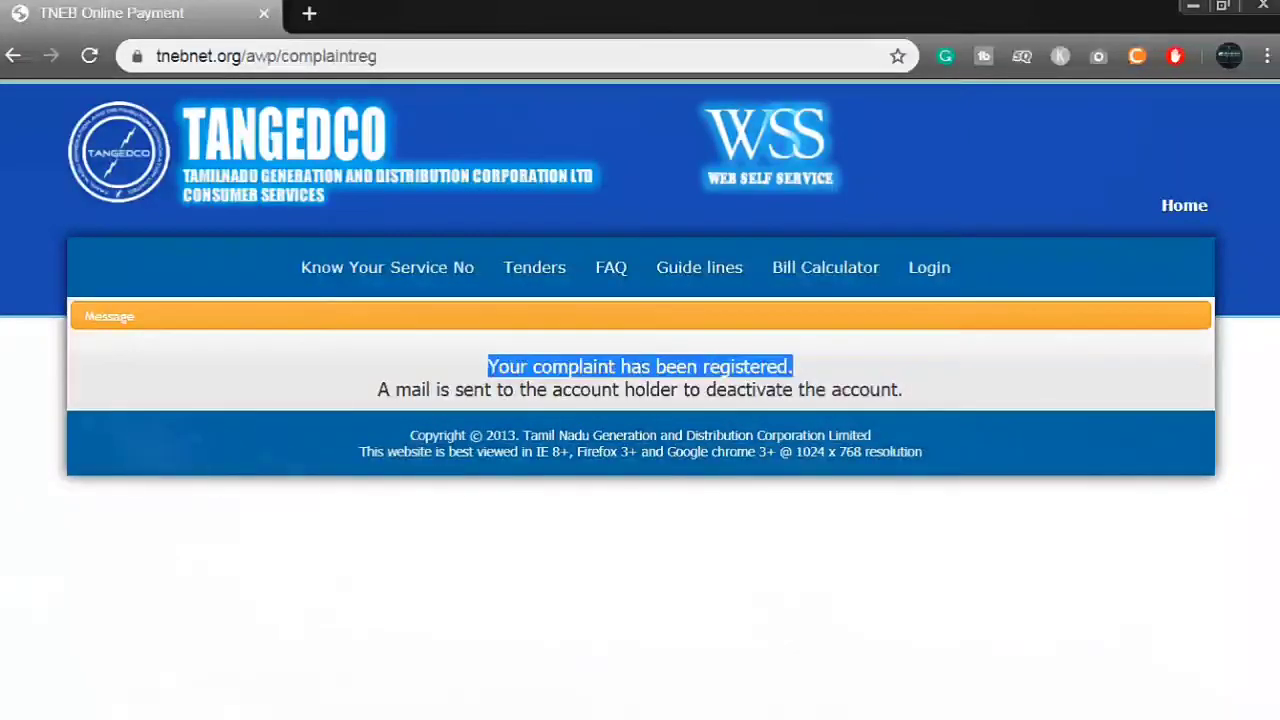
drag(903, 389, 377, 389)
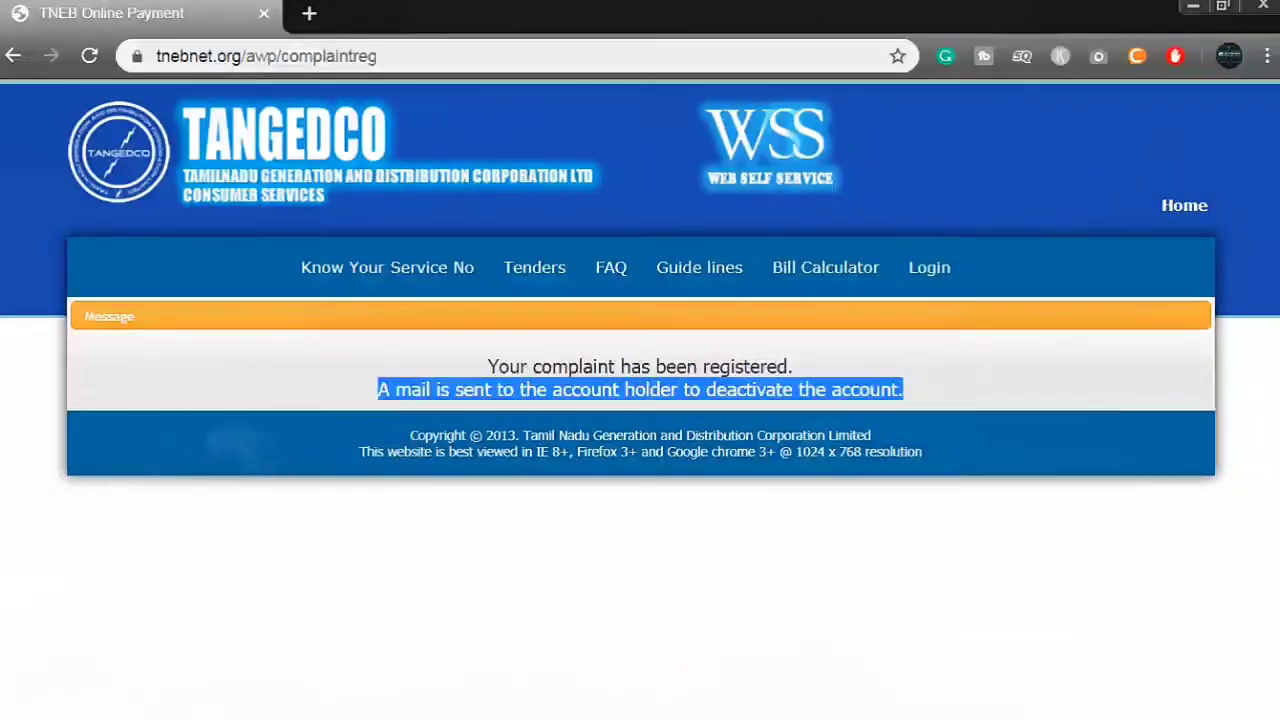